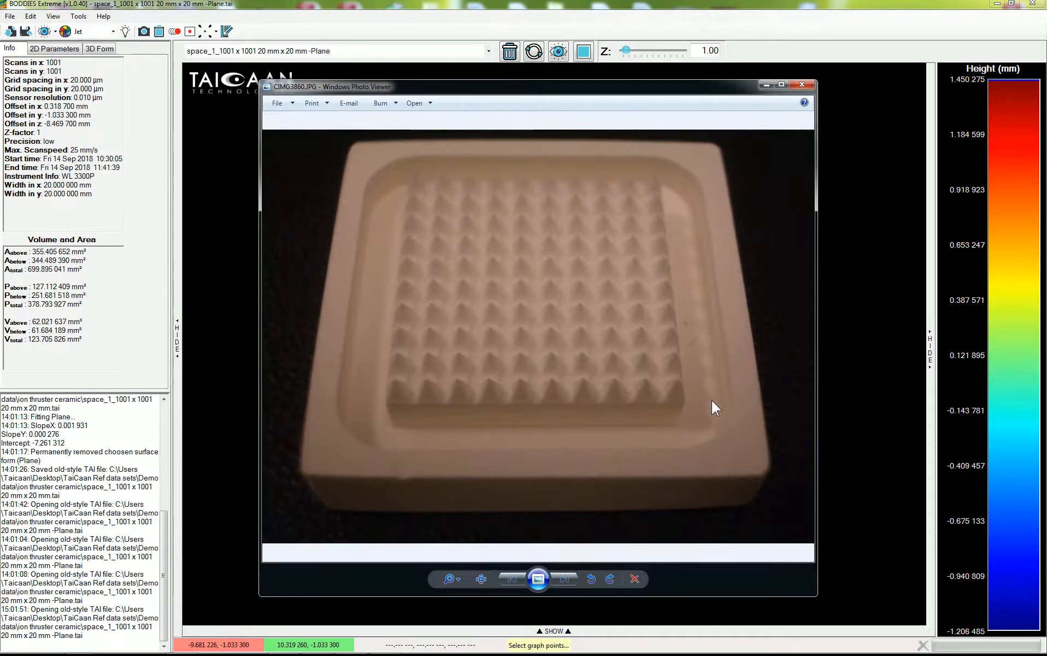
Close the photo of the ceramic part and remove the Start Data dataset from the loaded surfaces.
click(801, 84)
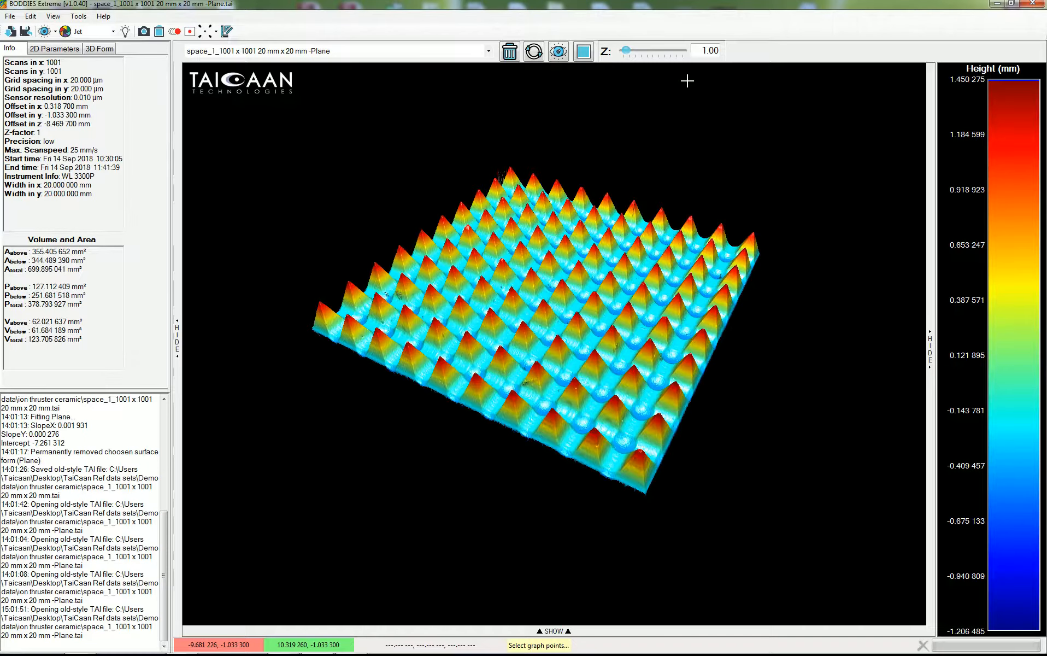
click(488, 51)
click(461, 62)
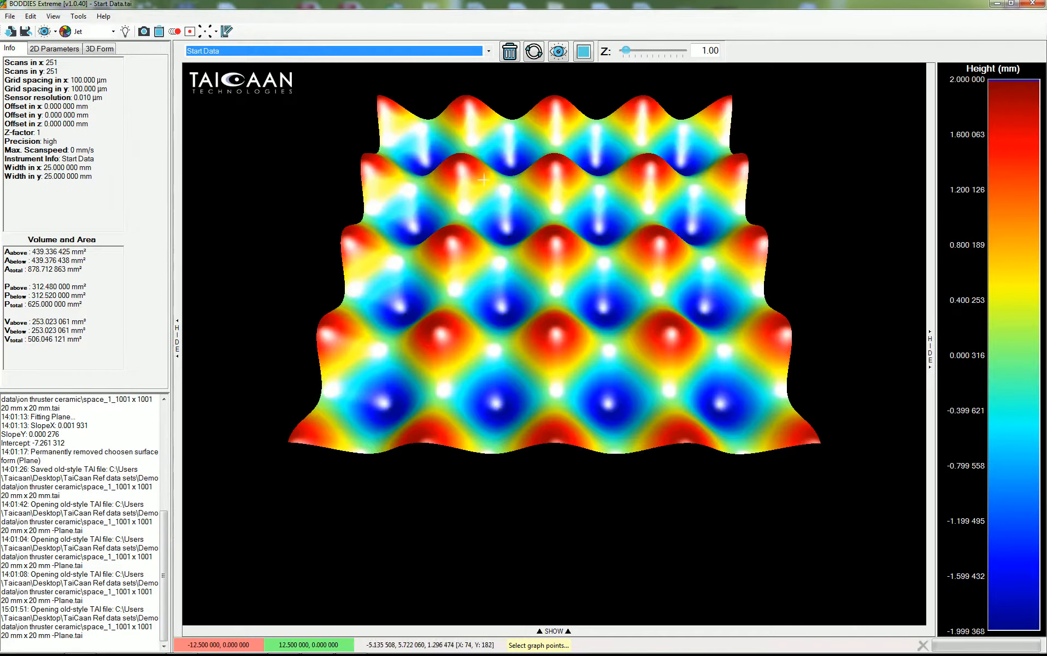
click(511, 54)
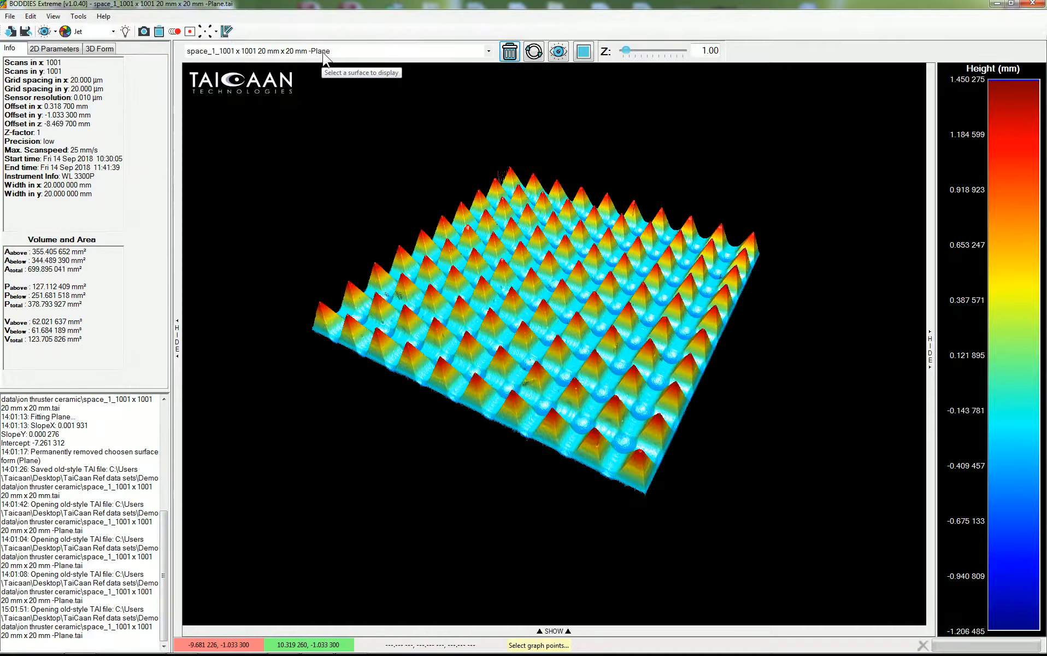
Switch the 3D surface display to an orthographic top view of the pyramid array.
click(558, 53)
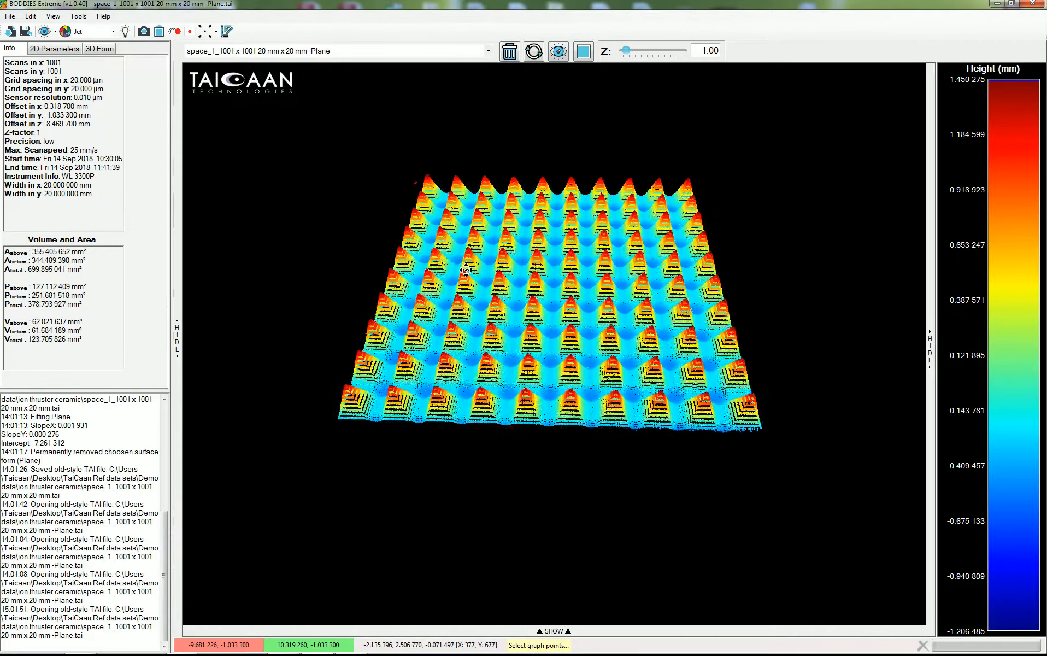
scroll(575, 295, up, 5)
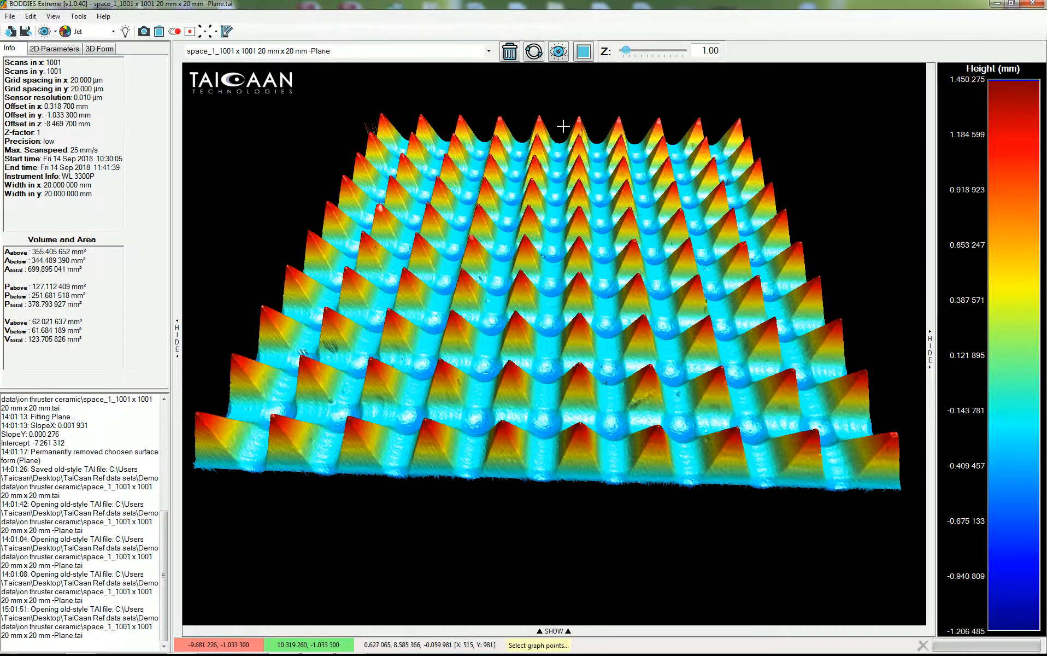
click(558, 54)
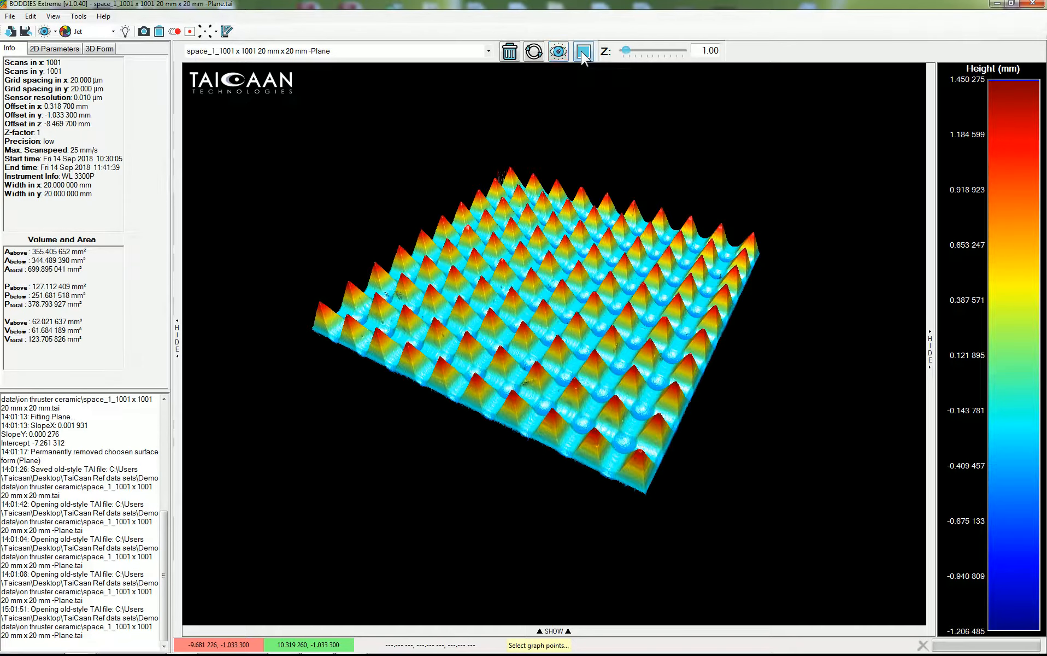
click(583, 55)
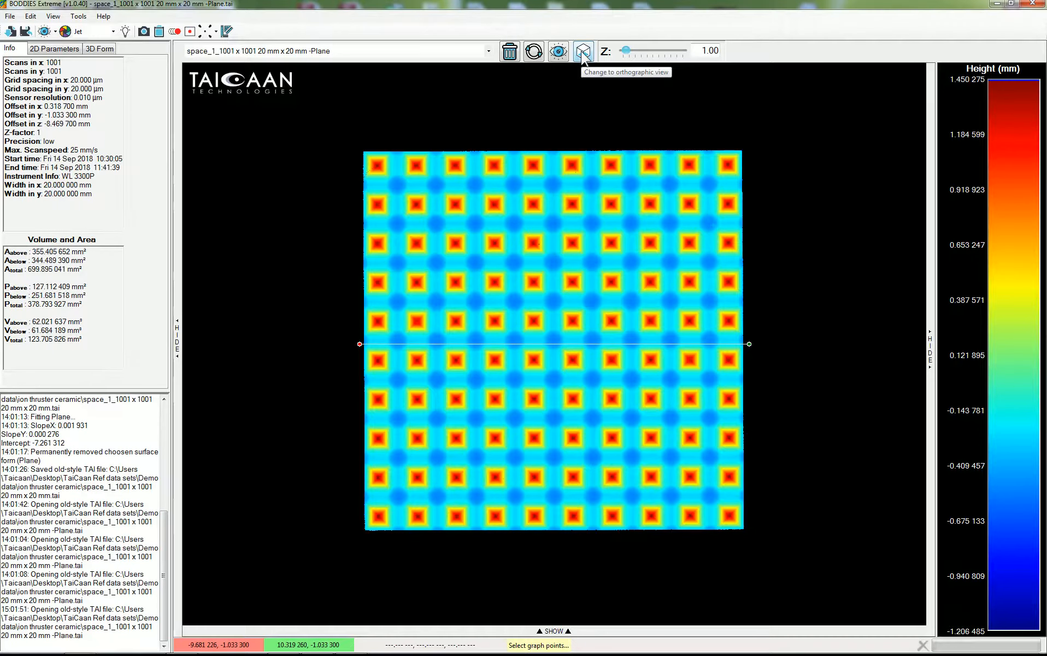
click(583, 57)
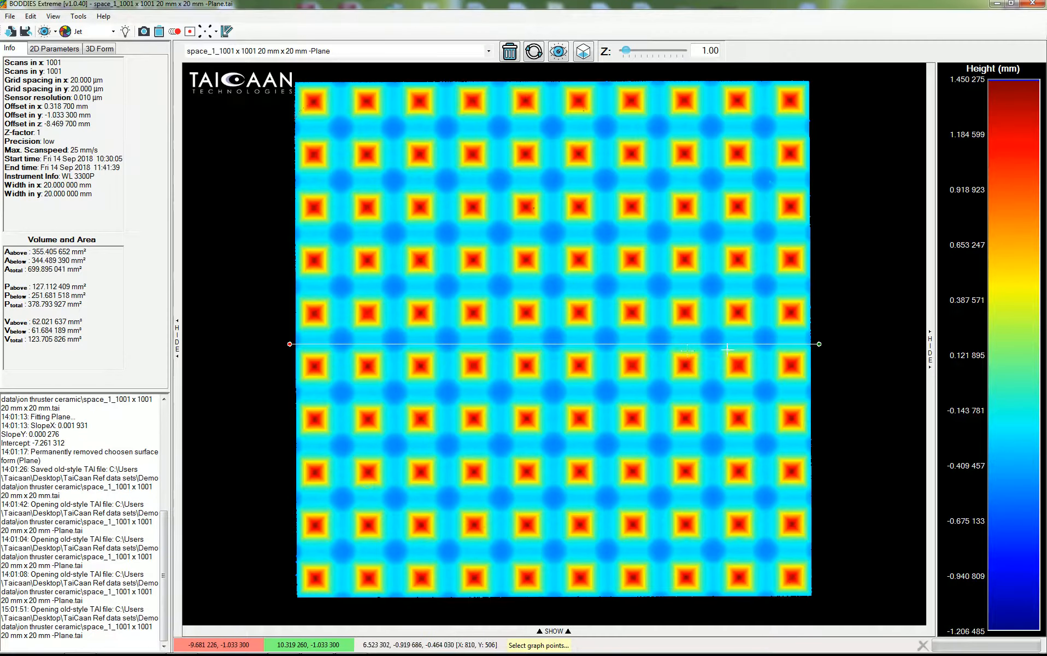
Open the profile graph and move the horizontal profile line onto a row of peaks.
click(584, 631)
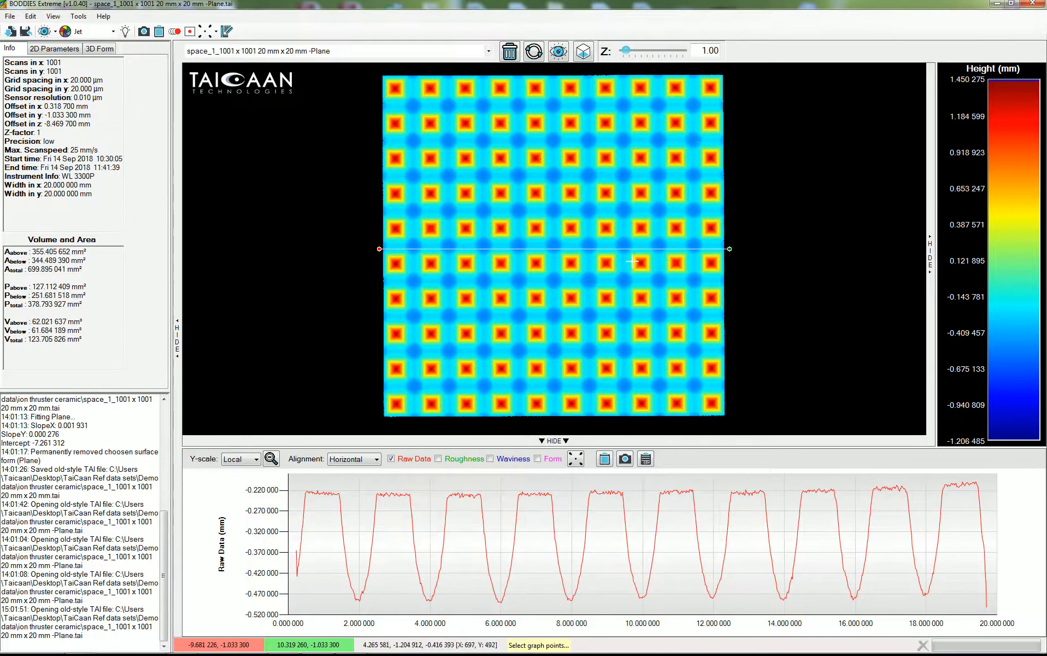
drag(632, 257, 629, 270)
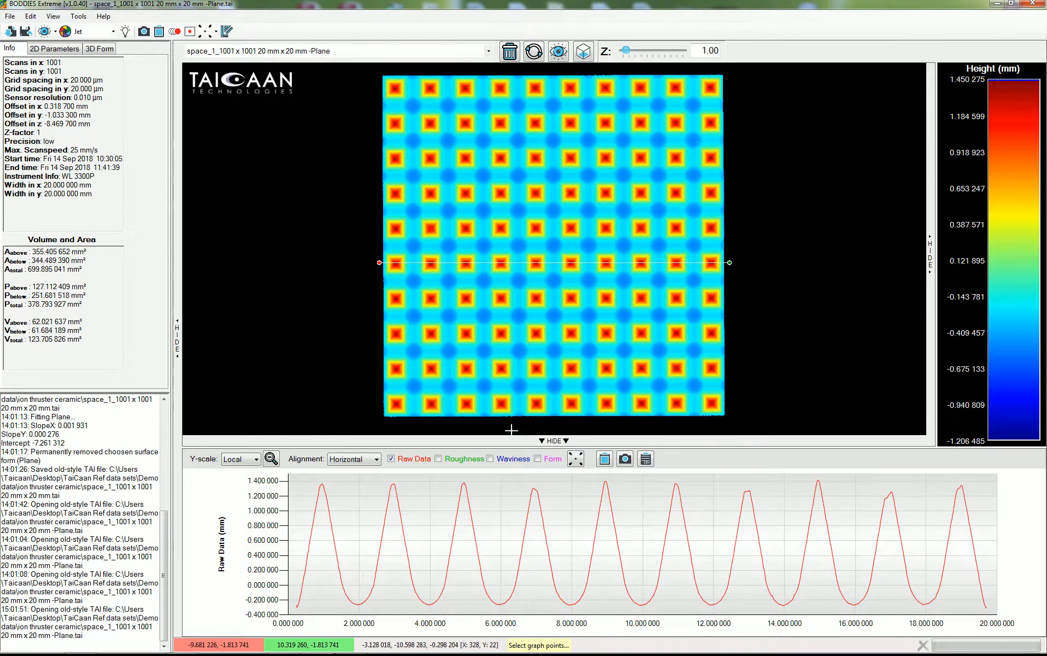
Measure the horizontal distance between two neighbouring peaks on the profile graph.
click(576, 461)
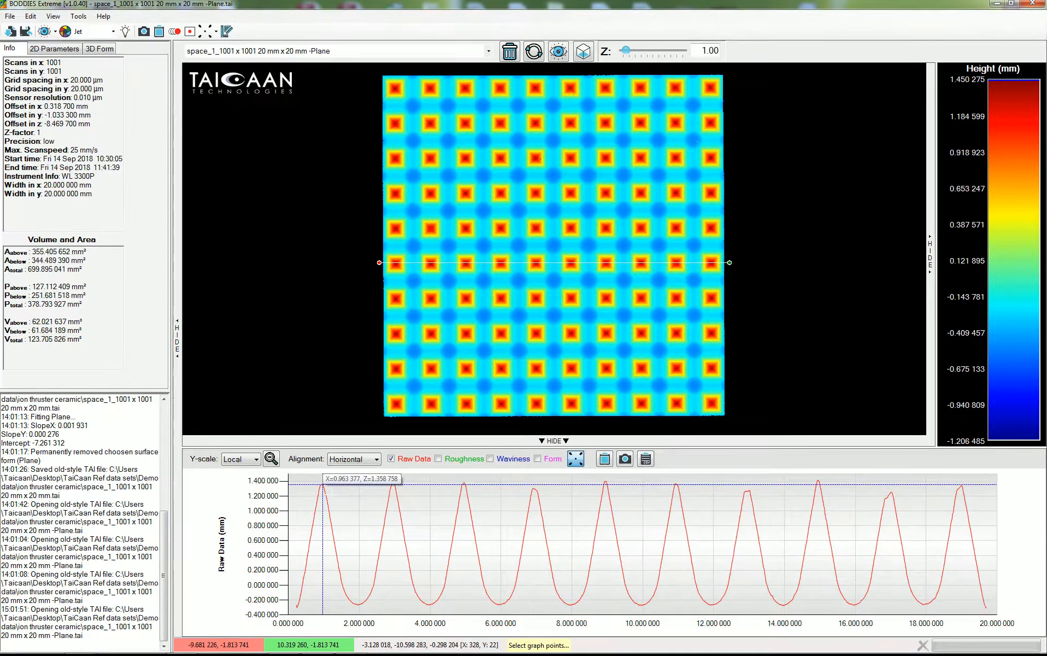
click(323, 484)
mouse_move(393, 483)
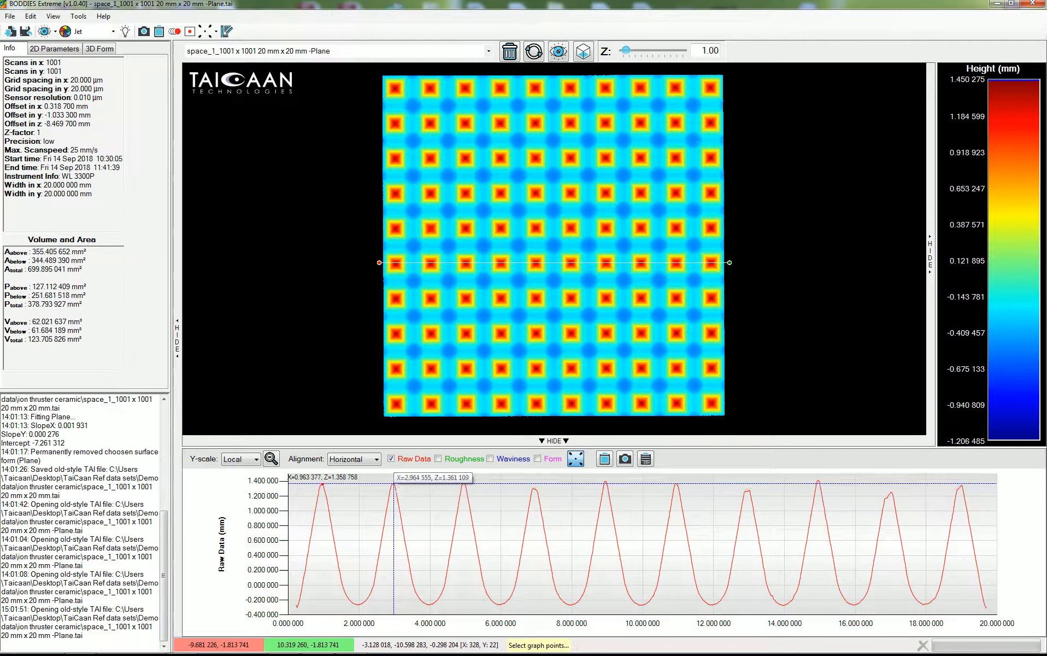
click(393, 483)
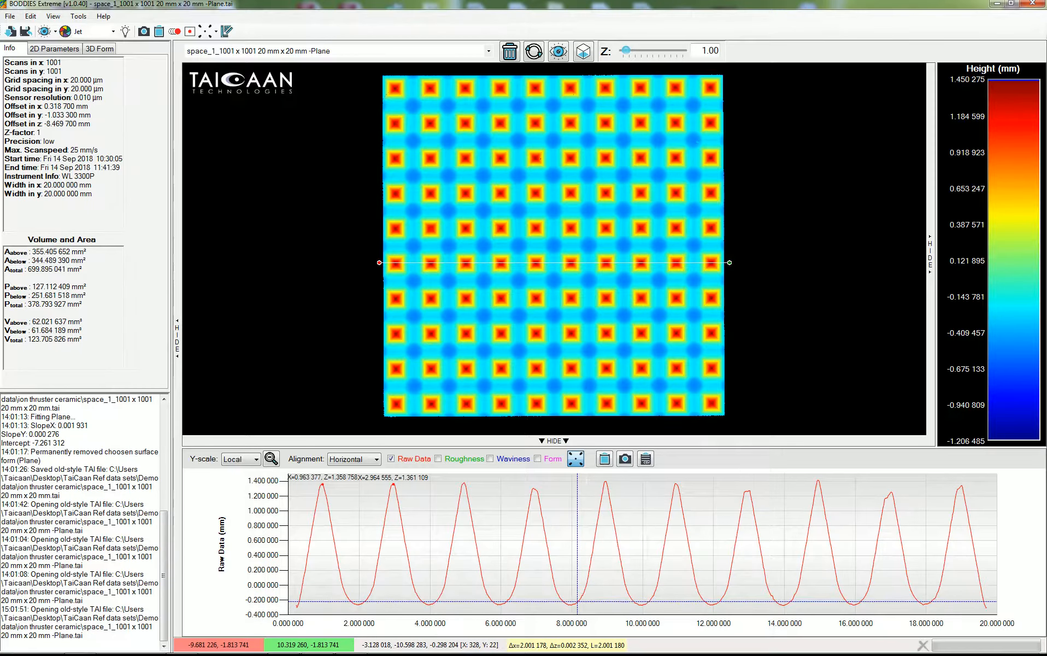
click(577, 461)
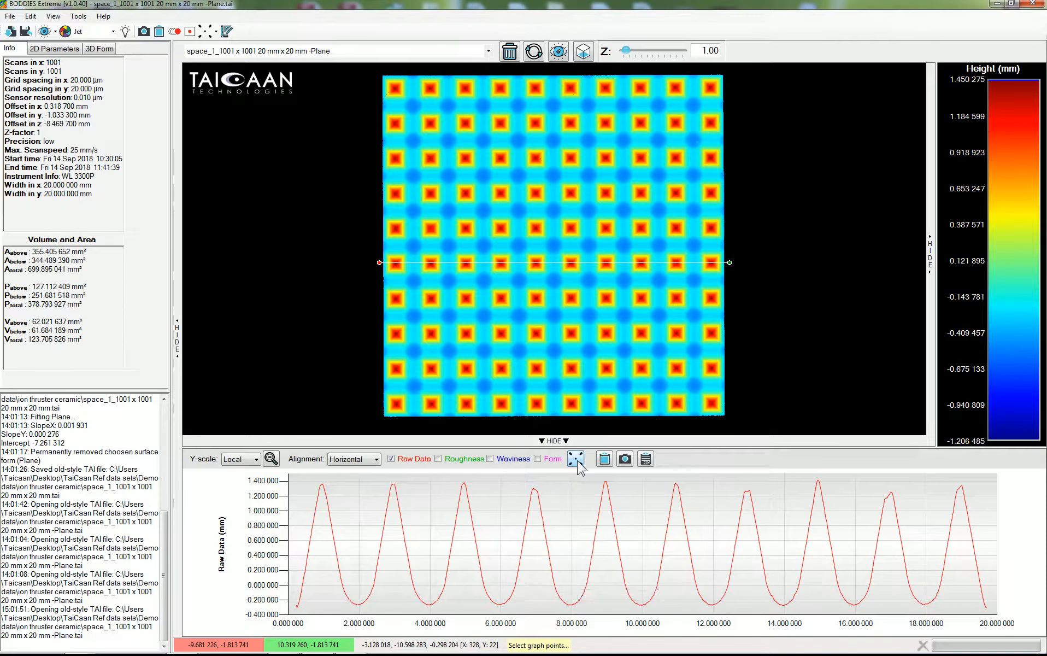
Hide the profile graph and return the surface to the perspective 3D view.
click(617, 442)
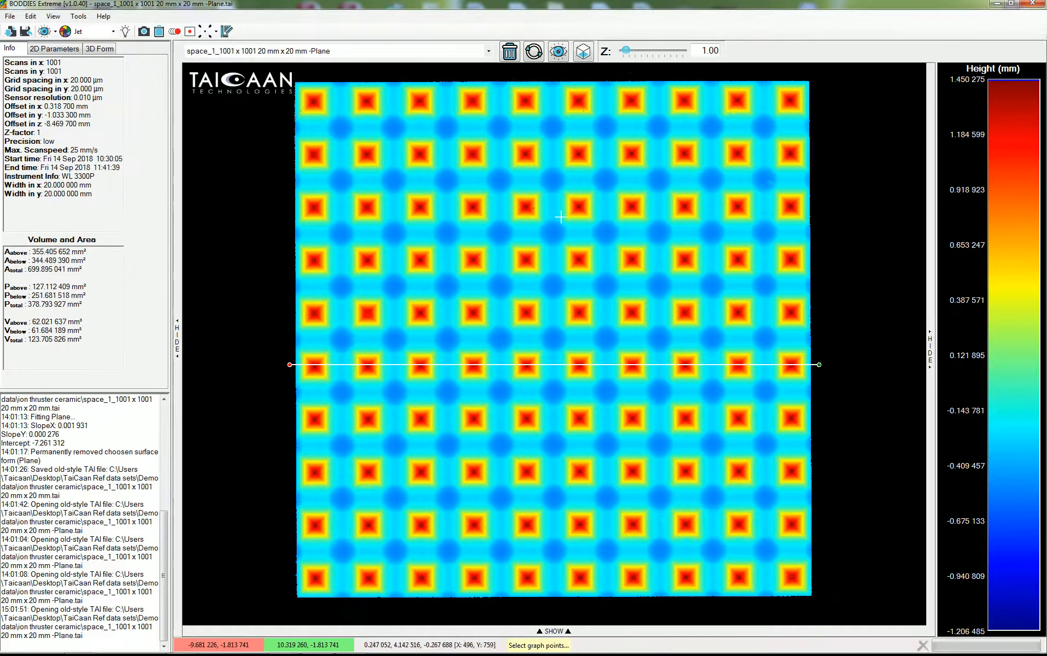
click(583, 50)
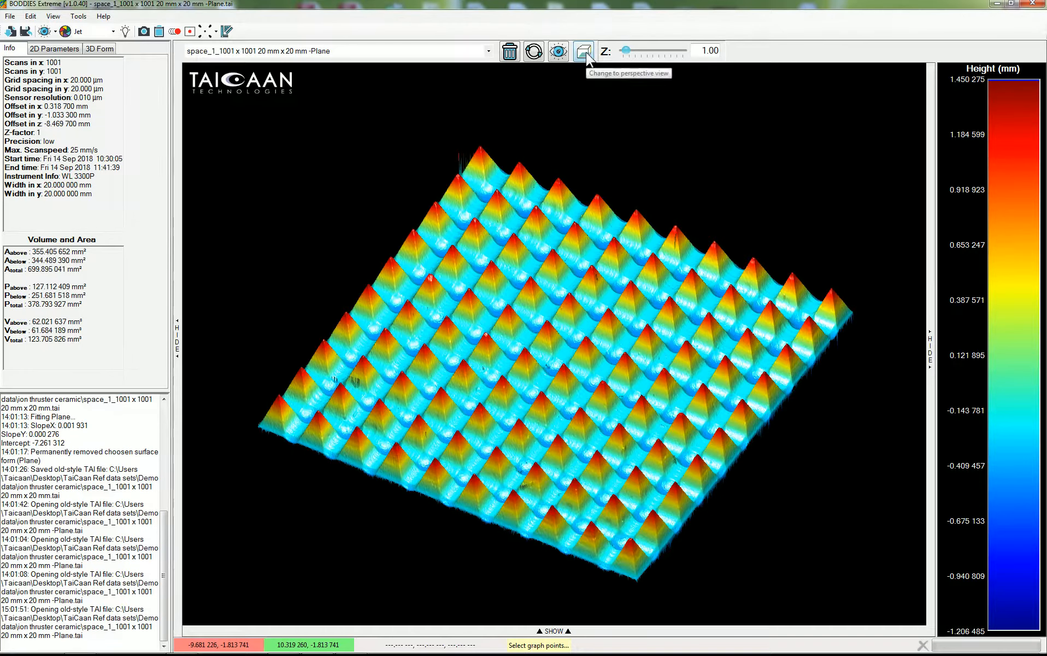
click(587, 55)
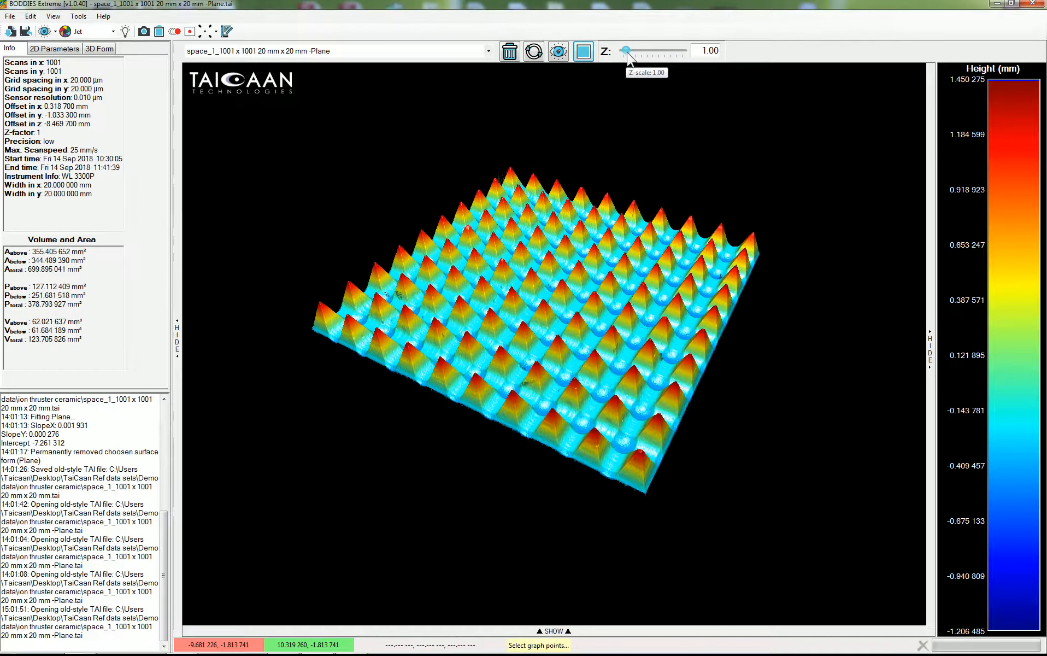
Set the Z-scale to 1.10 and orbit and zoom around the surface to examine the pyramid peaks closely.
drag(627, 53, 627, 52)
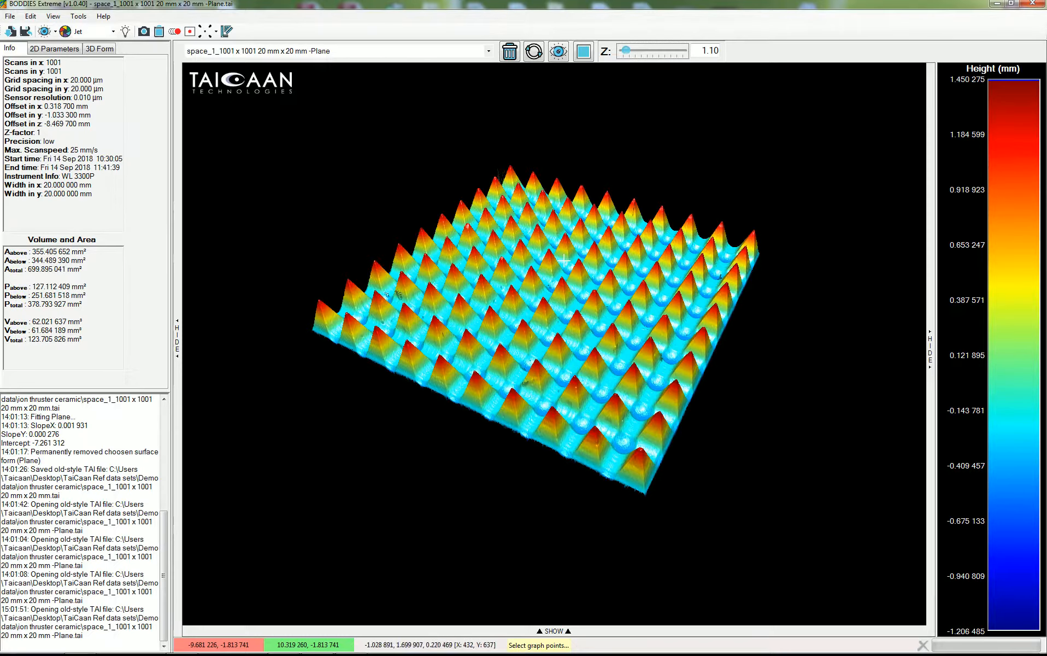
mouse_move(571, 241)
mouse_down()
mouse_move(581, 237)
mouse_move(492, 397)
mouse_move(495, 207)
mouse_move(476, 224)
mouse_move(484, 317)
mouse_up()
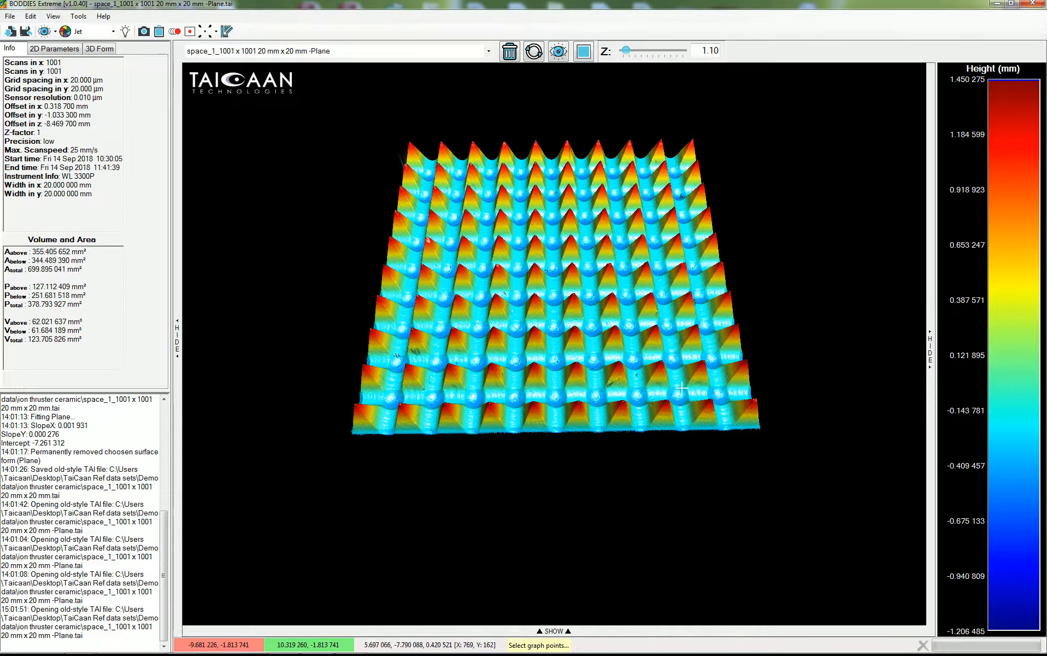
scroll(564, 369, up, 8)
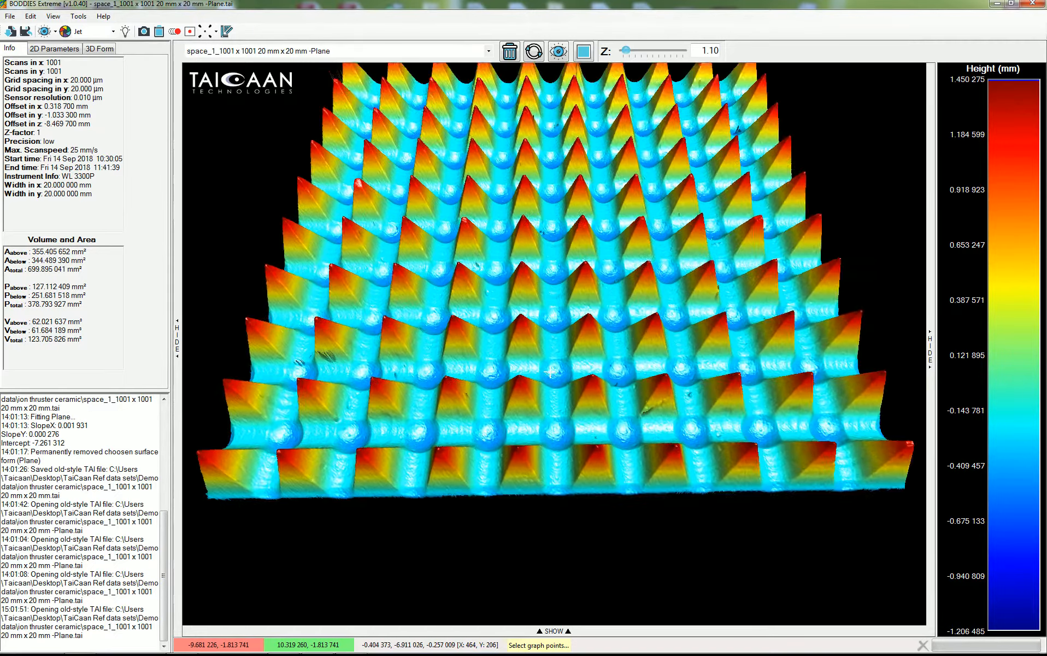
scroll(550, 371, up, 4)
drag(585, 238, 578, 123)
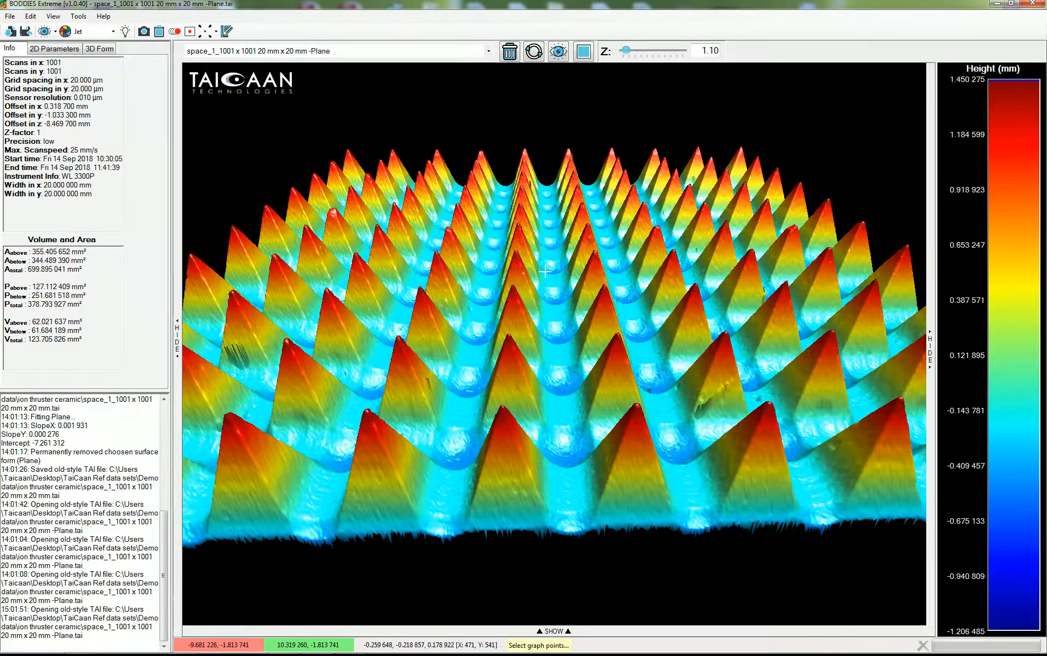
drag(558, 278, 586, 313)
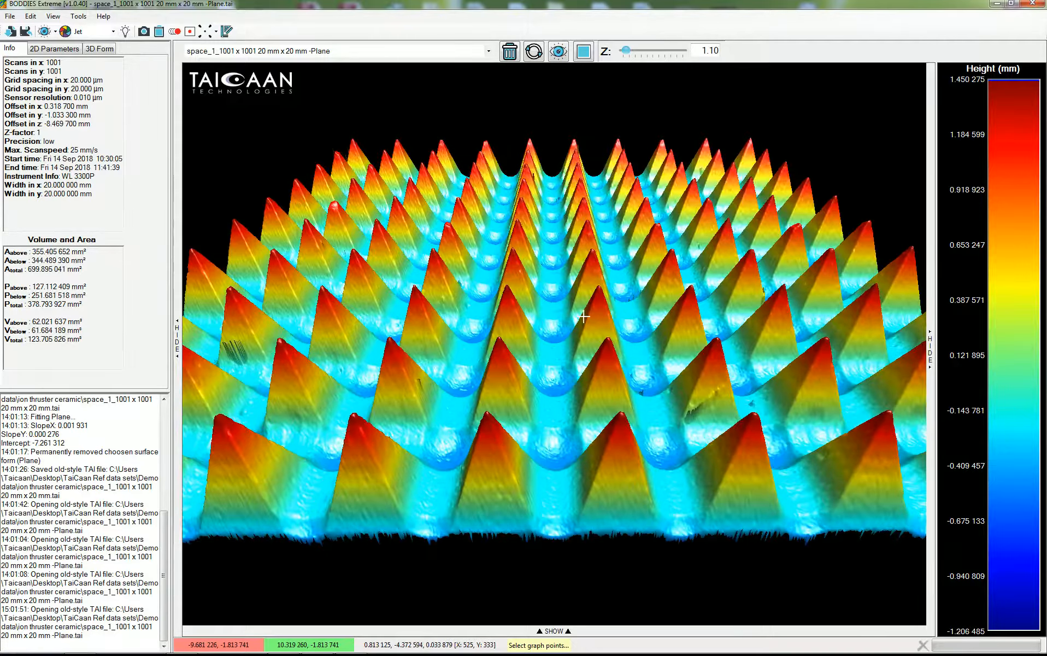
scroll(587, 314, up, 1)
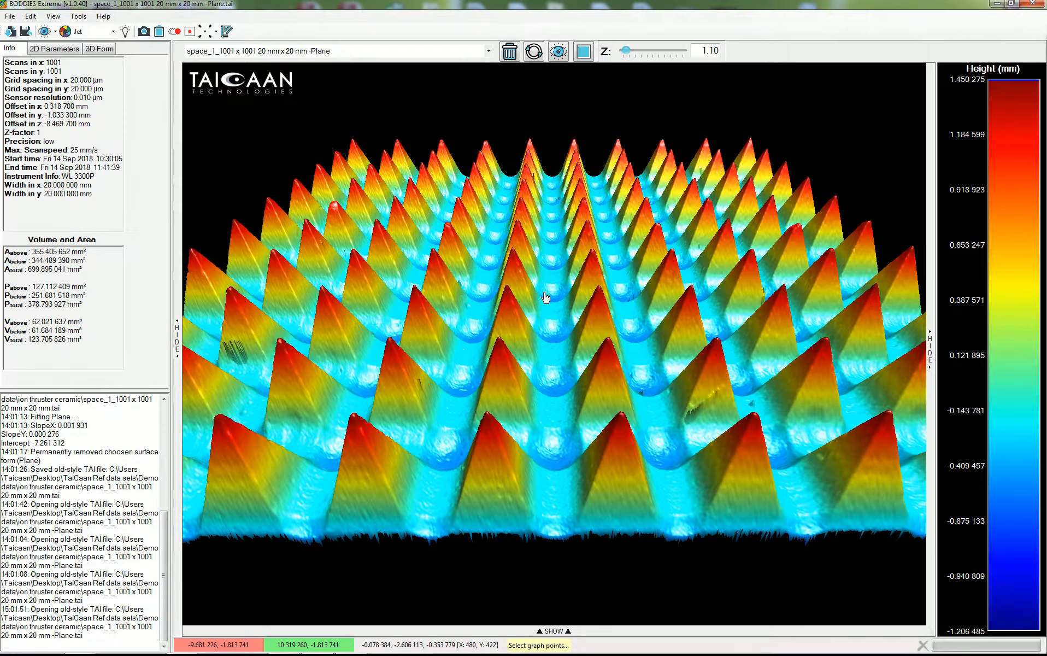
mouse_move(526, 327)
mouse_down()
mouse_move(494, 418)
mouse_move(542, 398)
mouse_move(578, 291)
mouse_up()
drag(590, 338, 596, 377)
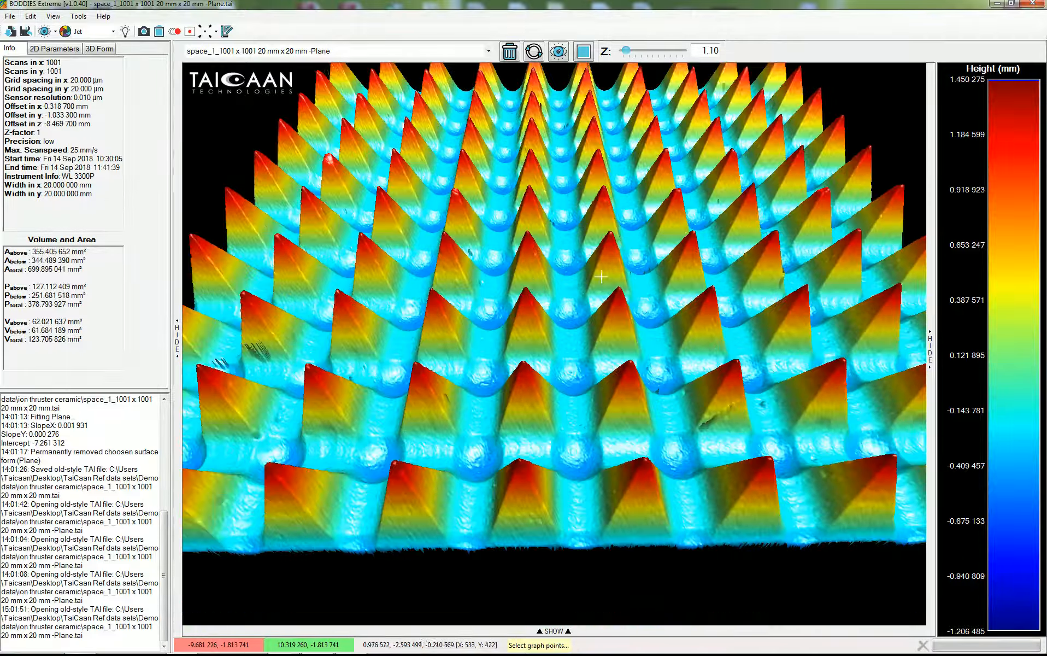
Show the probability density graph alongside the height colour scale.
click(558, 51)
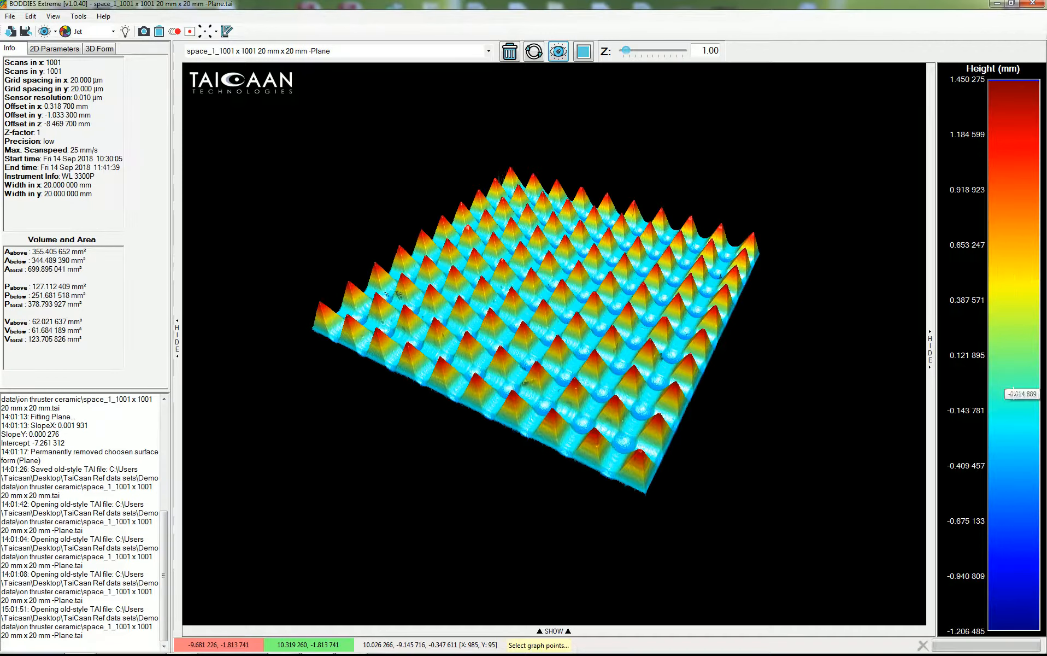
right_click(1009, 308)
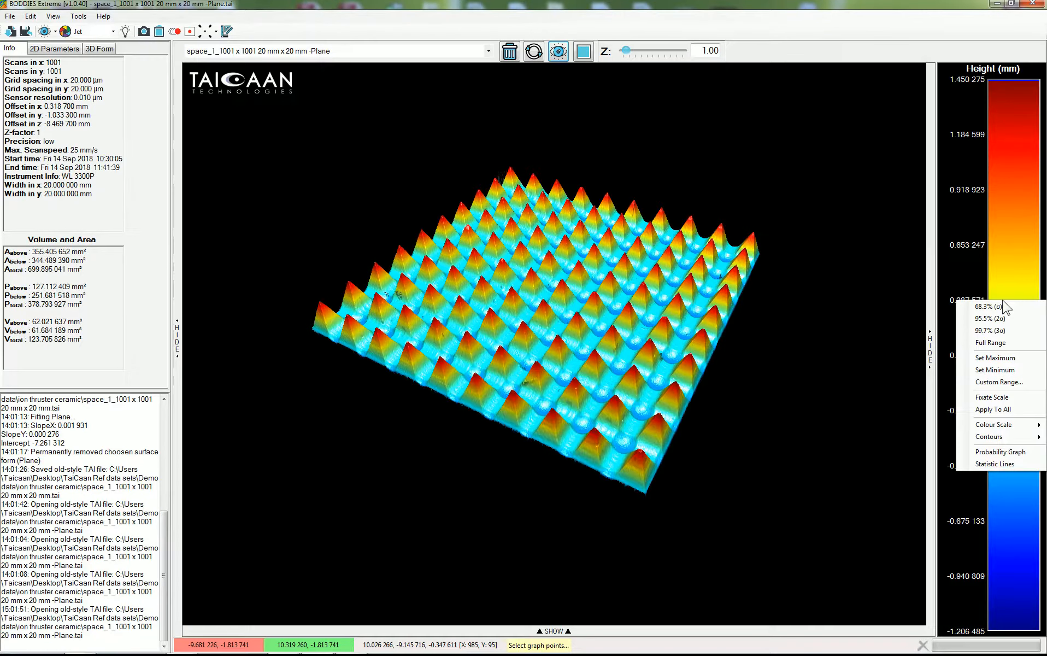
click(1014, 452)
Turn on the statistic lines for the colour scale and widen the colour scale panel.
right_click(1002, 329)
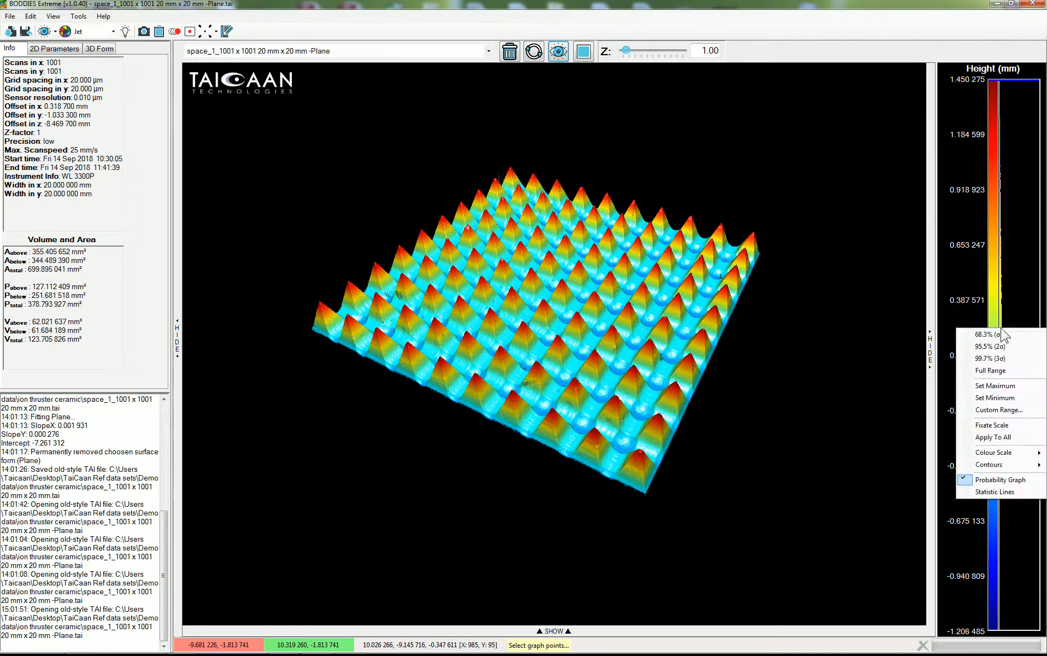
click(1012, 492)
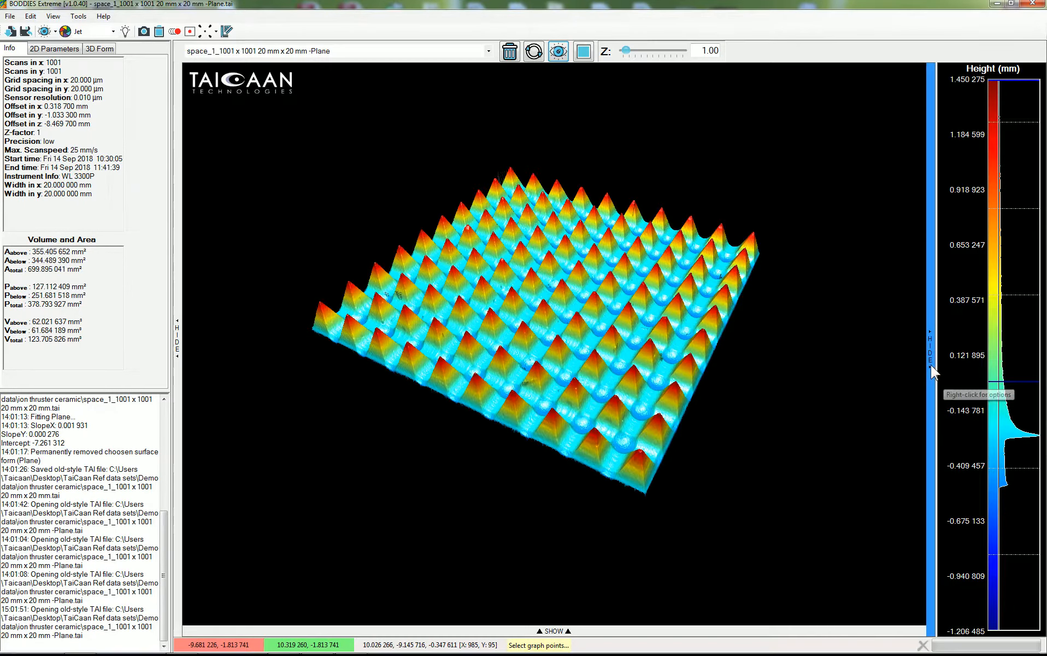
drag(932, 372, 844, 378)
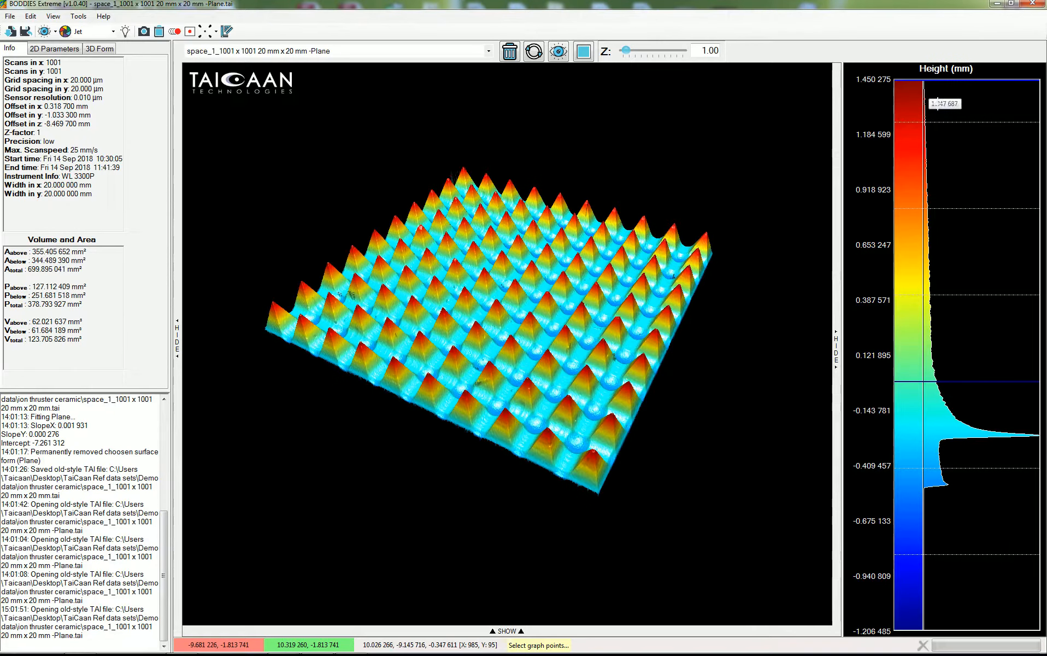